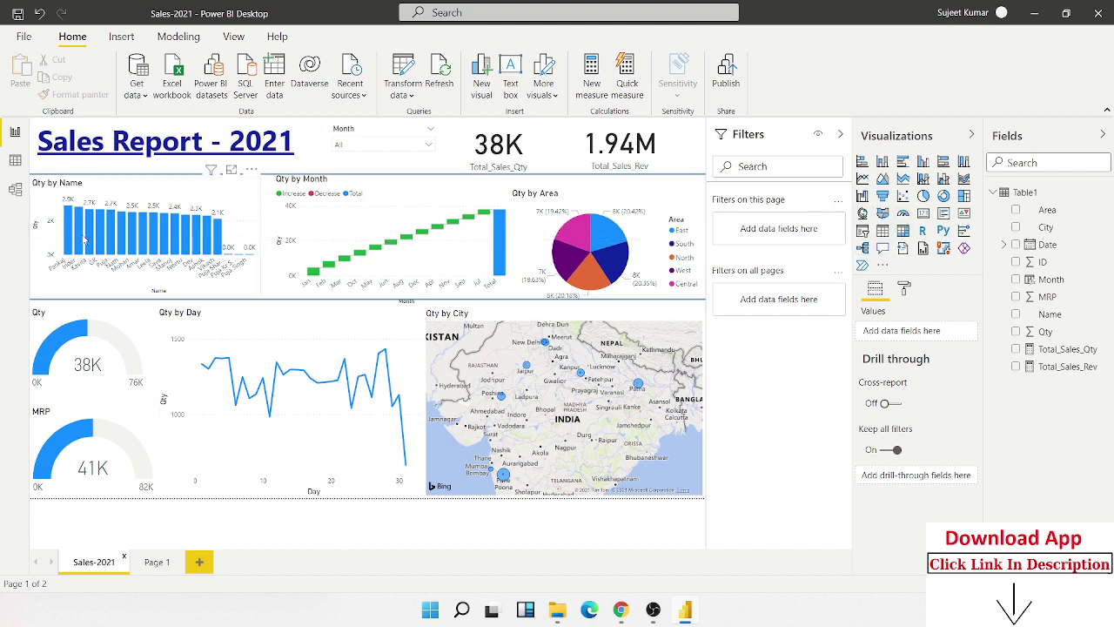
On Page 1, build an enlarged table of Name with City added
left_click(159, 564)
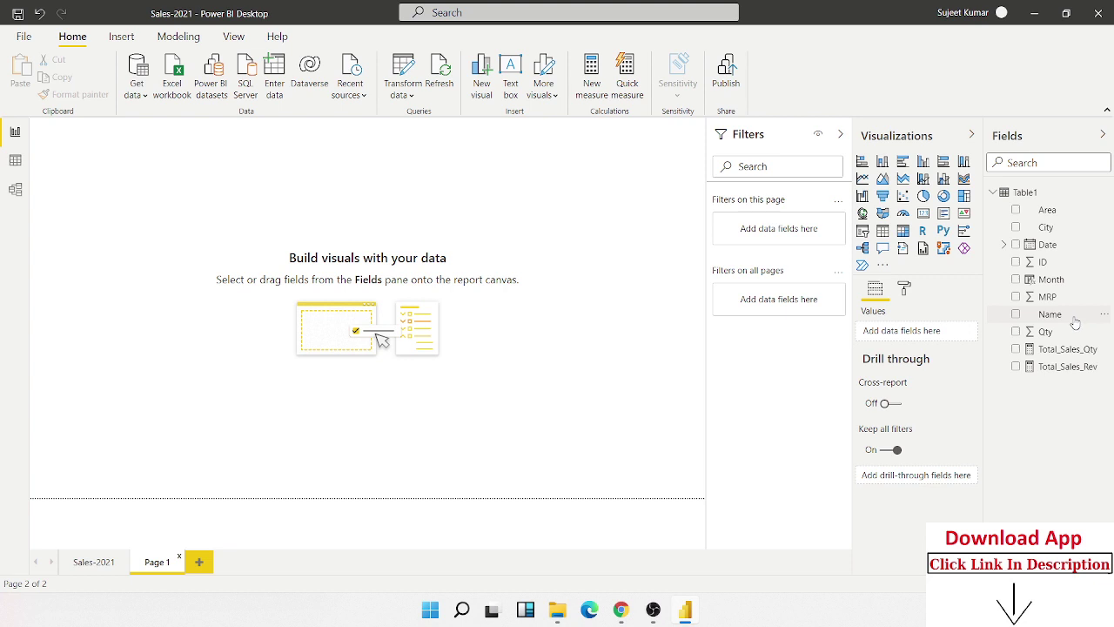
mouse_move(1076, 323)
left_mouse_down()
mouse_move(968, 300)
mouse_move(905, 331)
left_mouse_up()
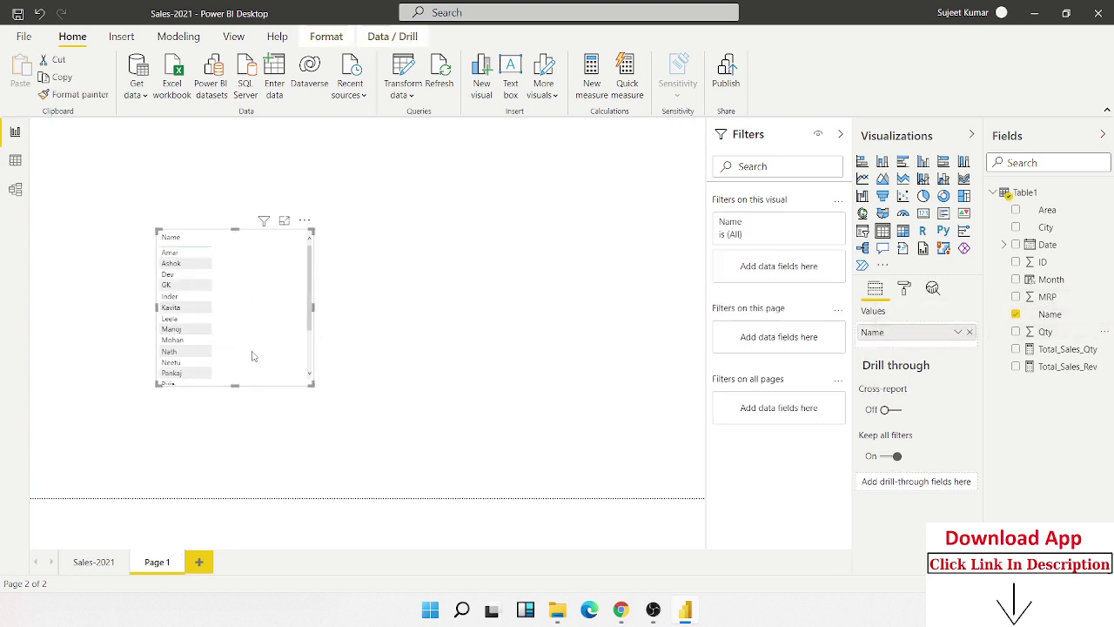
left_click_drag(311, 383, 419, 422)
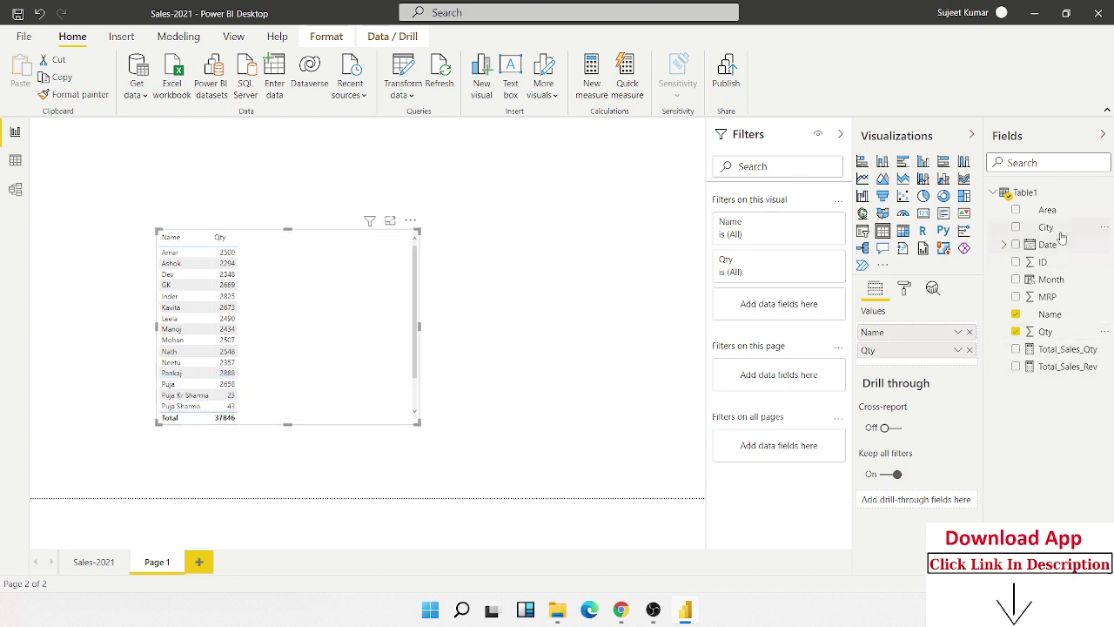
mouse_move(1045, 227)
left_mouse_down()
mouse_move(761, 341)
mouse_move(262, 331)
left_mouse_up()
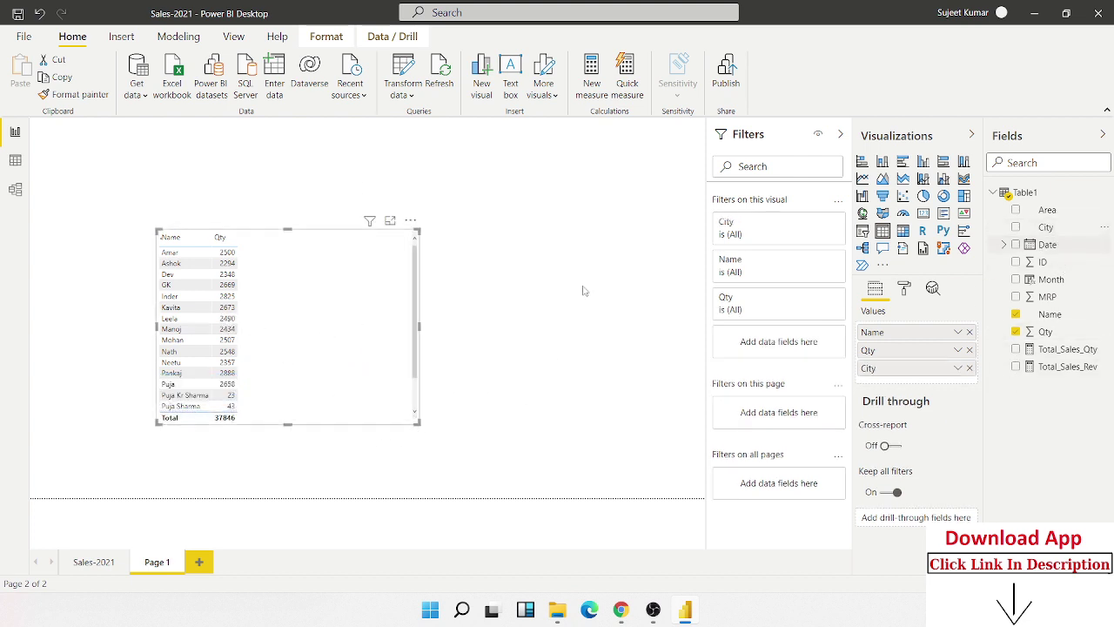
Turn the visual into a larger matrix, then into a clustered column chart
left_click(903, 231)
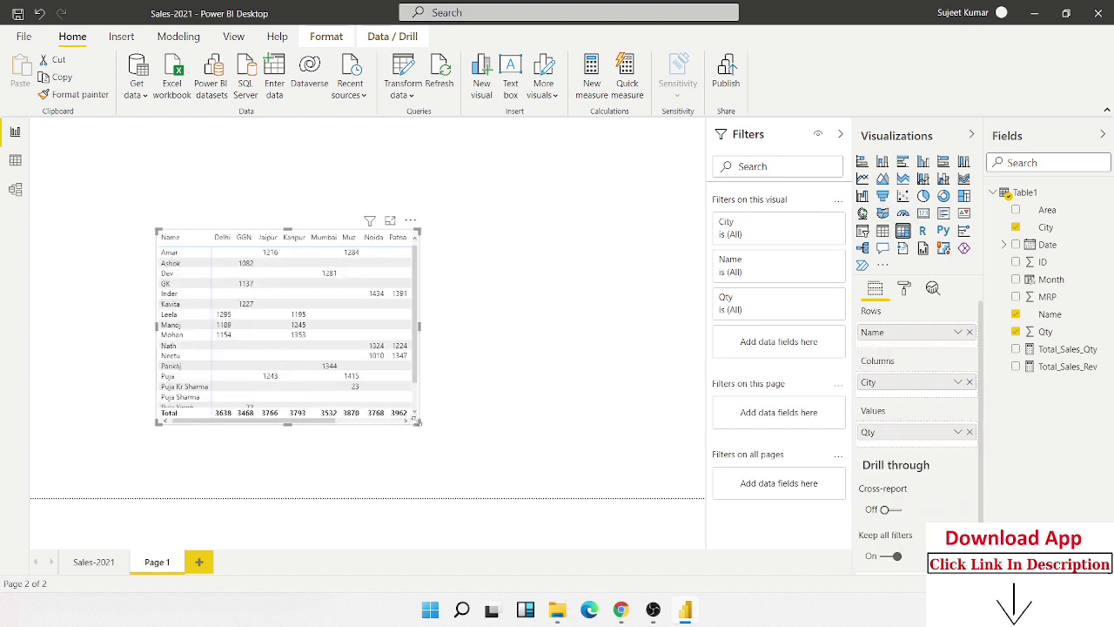
left_click_drag(417, 421, 600, 466)
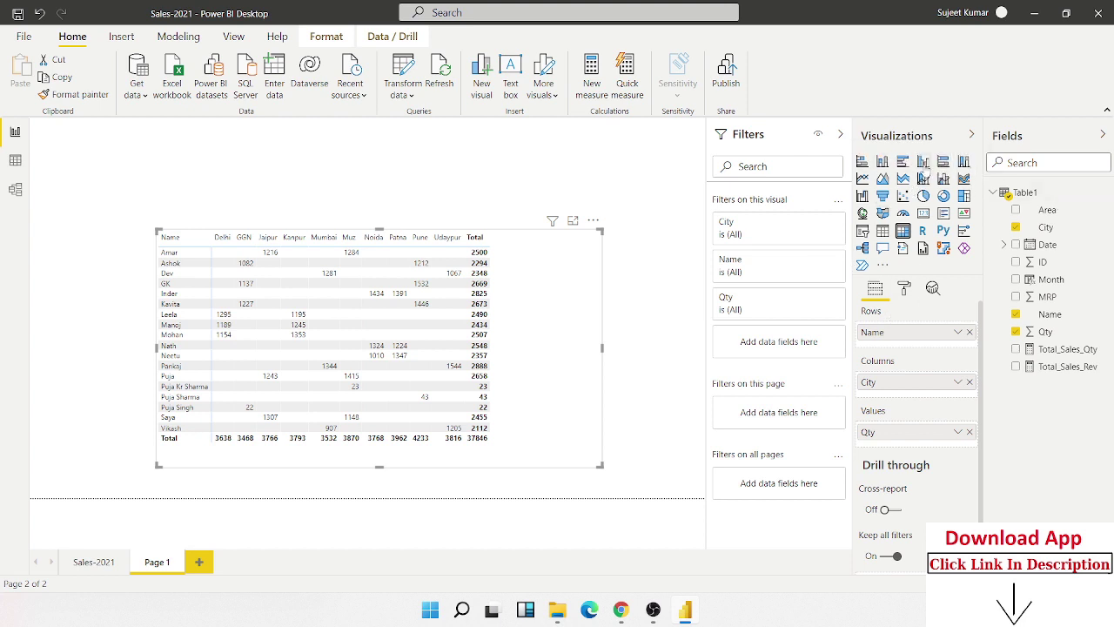
left_click(923, 162)
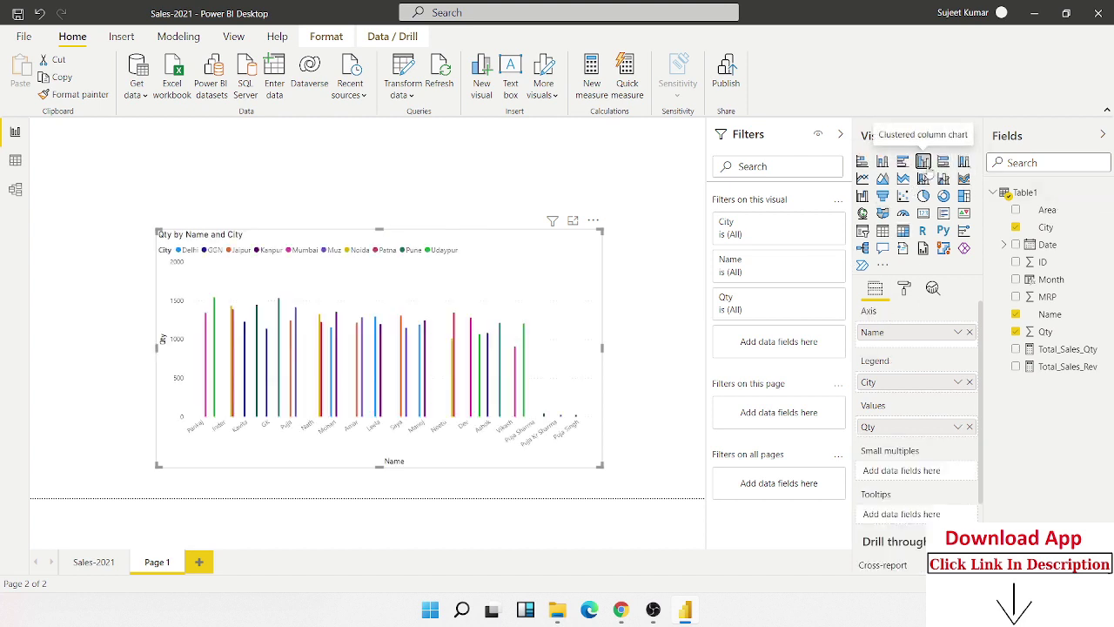
Switch the Qty by Name and City chart to 100% stacked bar, then delete it
left_click(944, 164)
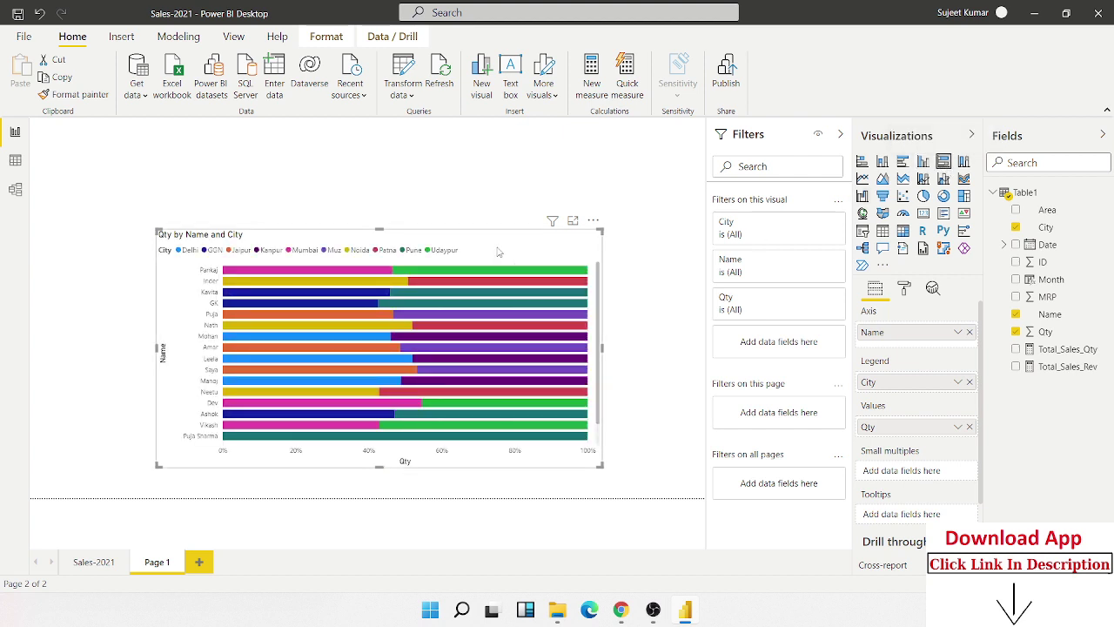
key("Delete")
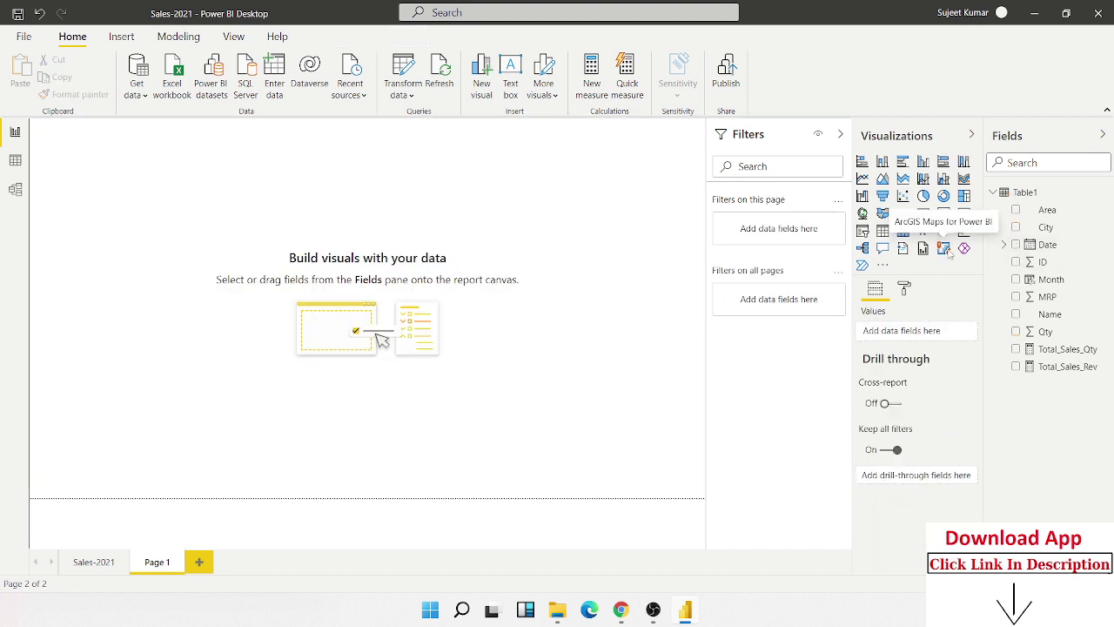
left_click(883, 265)
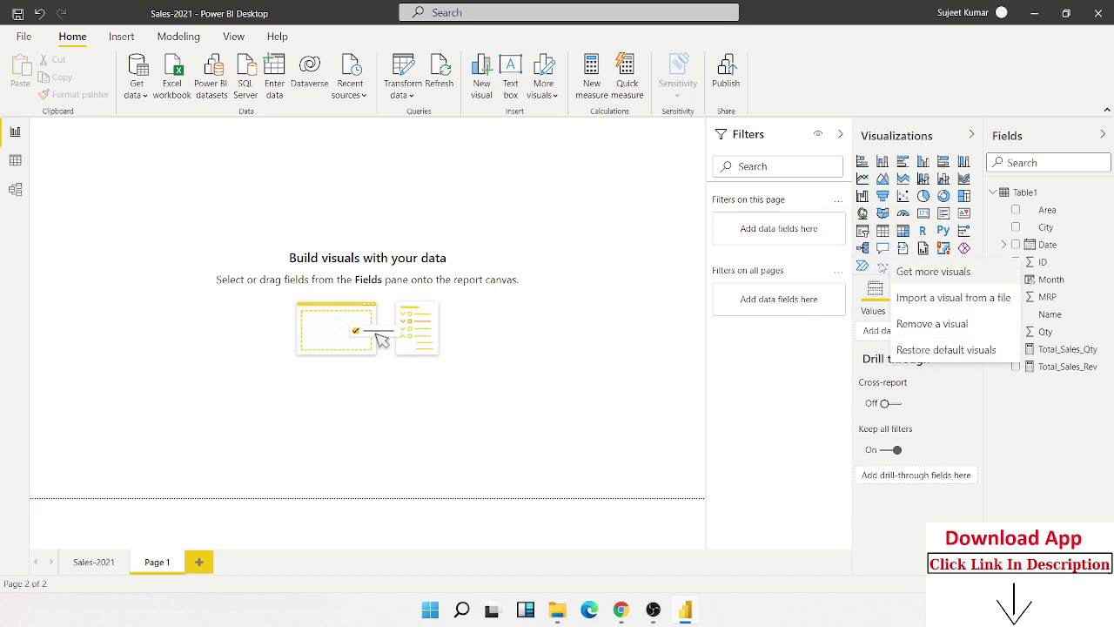
left_click(928, 274)
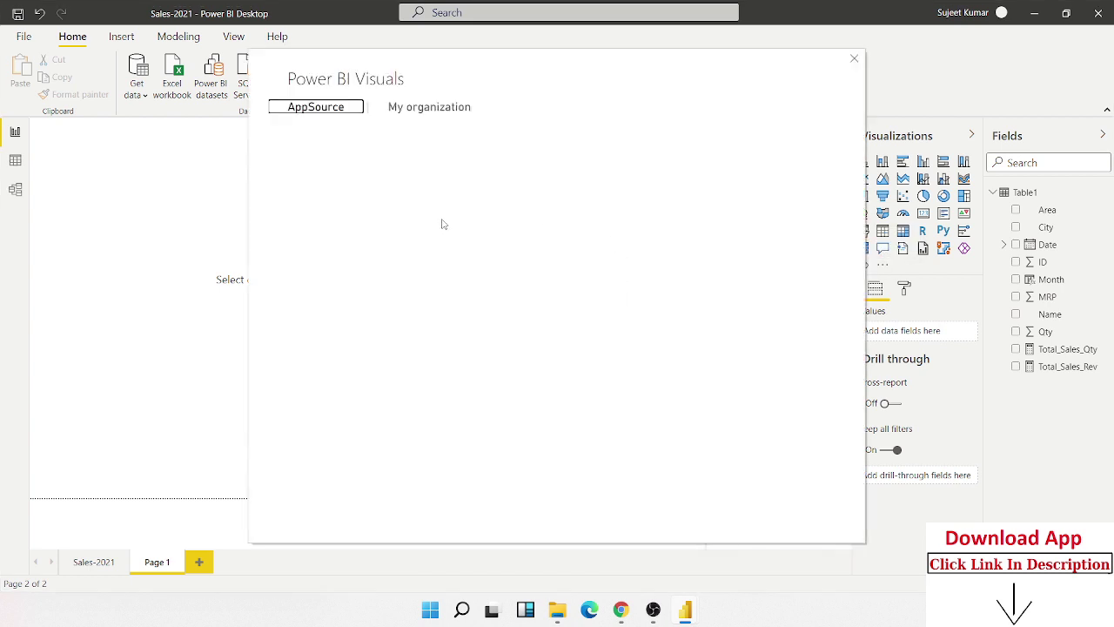
left_click(854, 60)
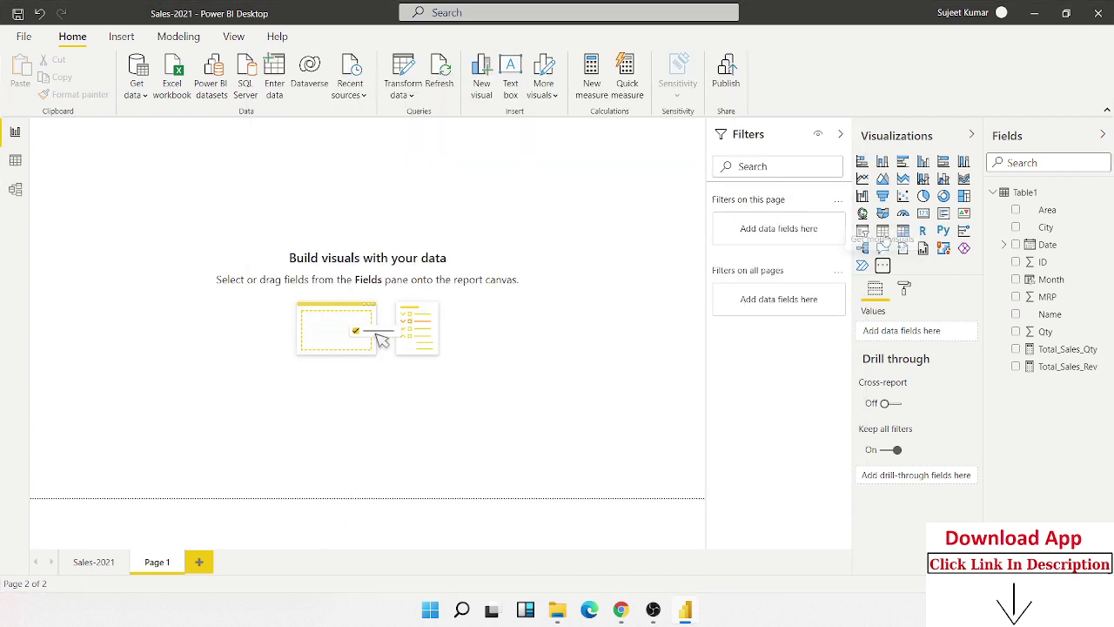
Add a canvas-filling decomposition tree and put Qty in its Analyze well
left_click(863, 249)
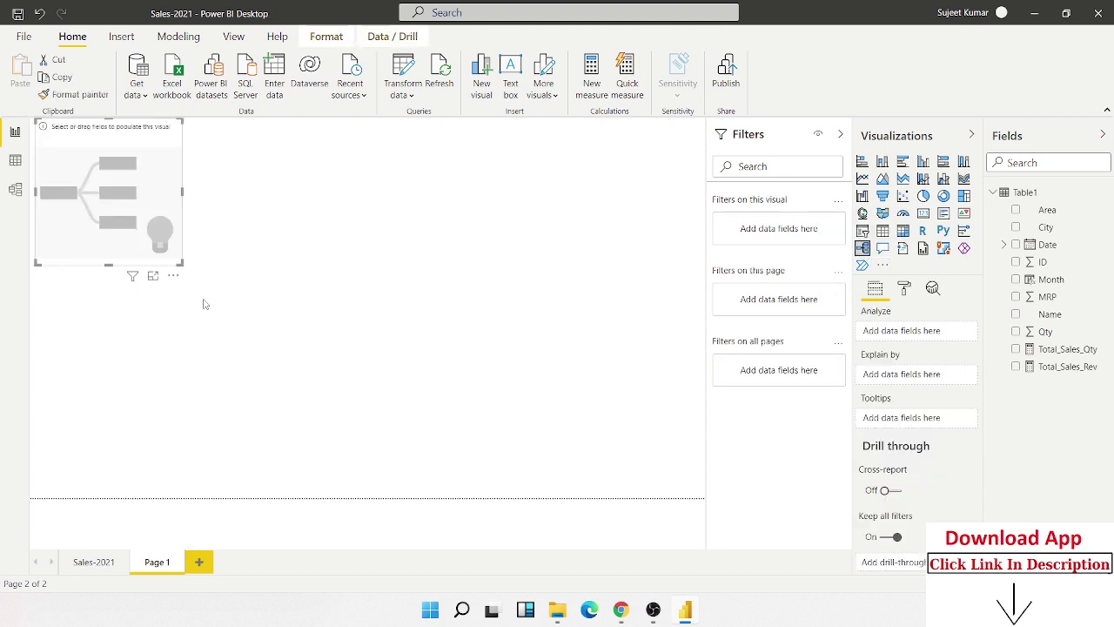
left_click_drag(182, 262, 672, 466)
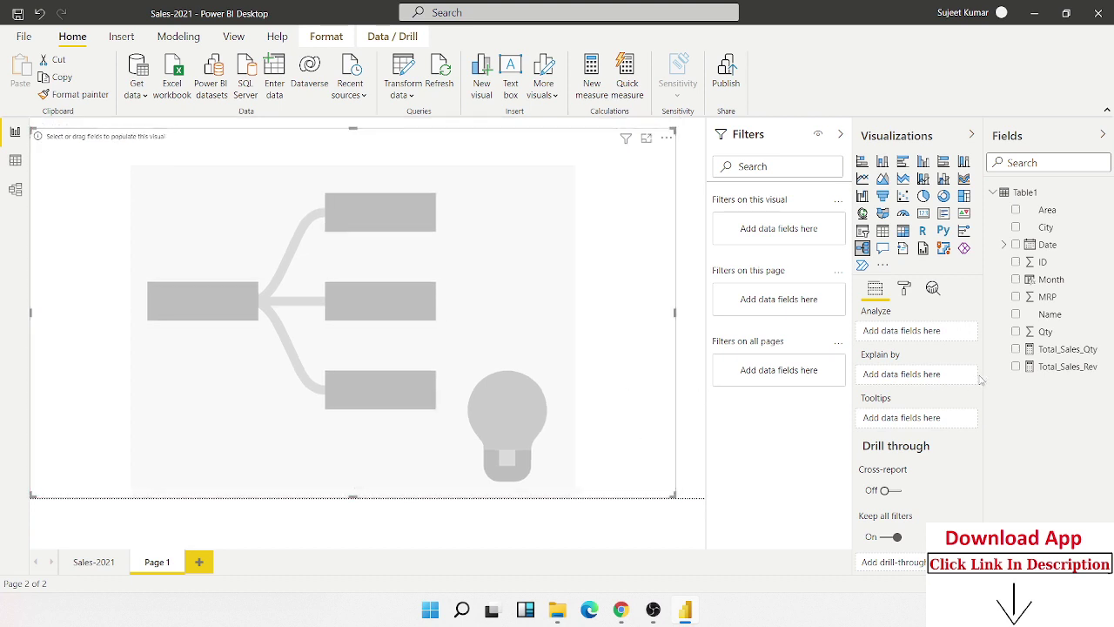
left_click_drag(1055, 332, 892, 337)
left_click(944, 610)
left_click(646, 451)
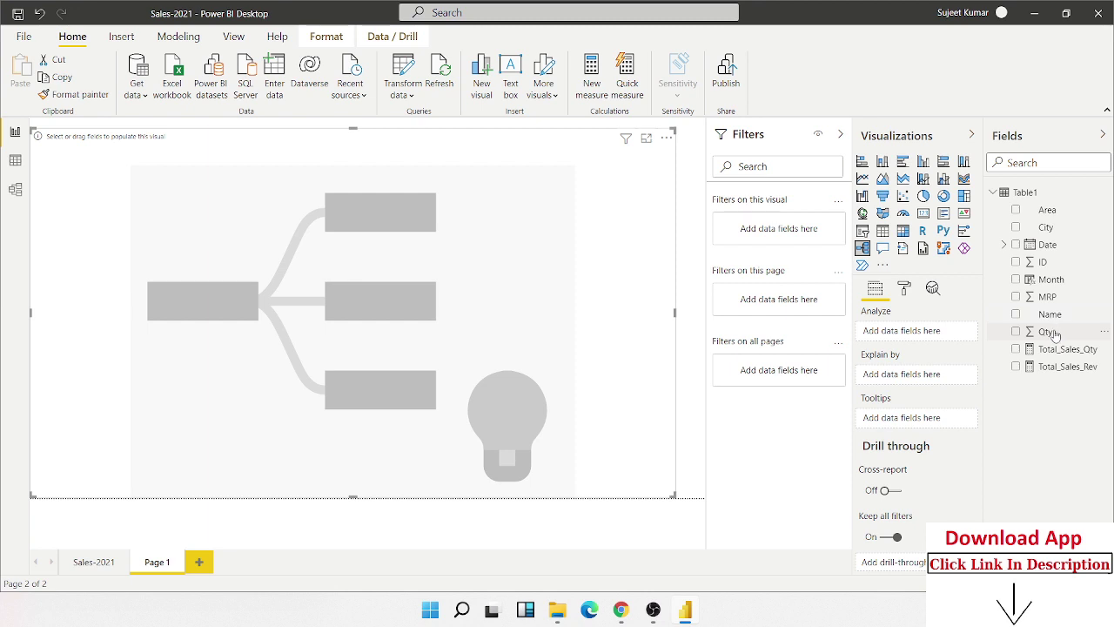
mouse_move(1052, 331)
left_mouse_down()
mouse_move(408, 389)
mouse_move(232, 326)
left_mouse_up()
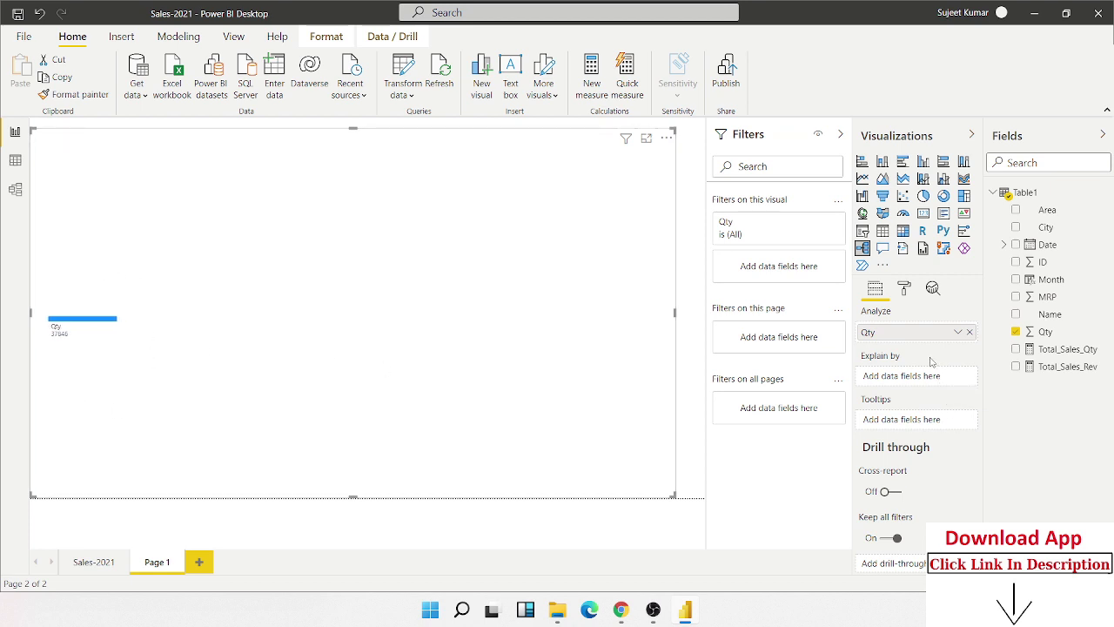
Add Name, City and Area to the decomposition tree's Explain by well
mouse_move(1050, 314)
left_mouse_down()
mouse_move(932, 388)
mouse_move(925, 380)
left_mouse_up()
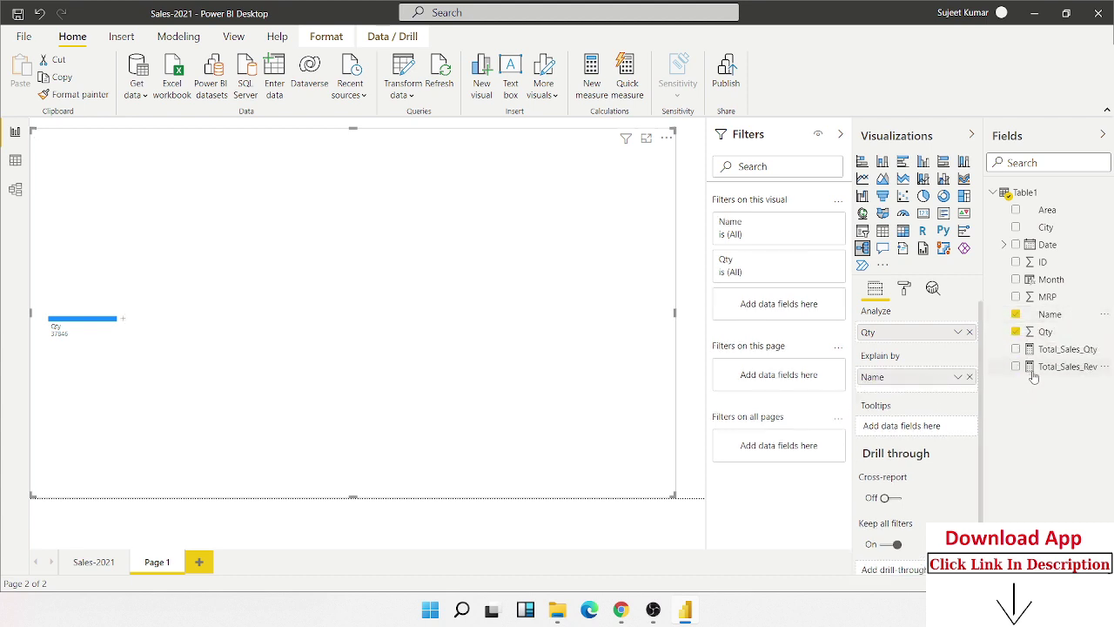
left_click_drag(1045, 228, 925, 392)
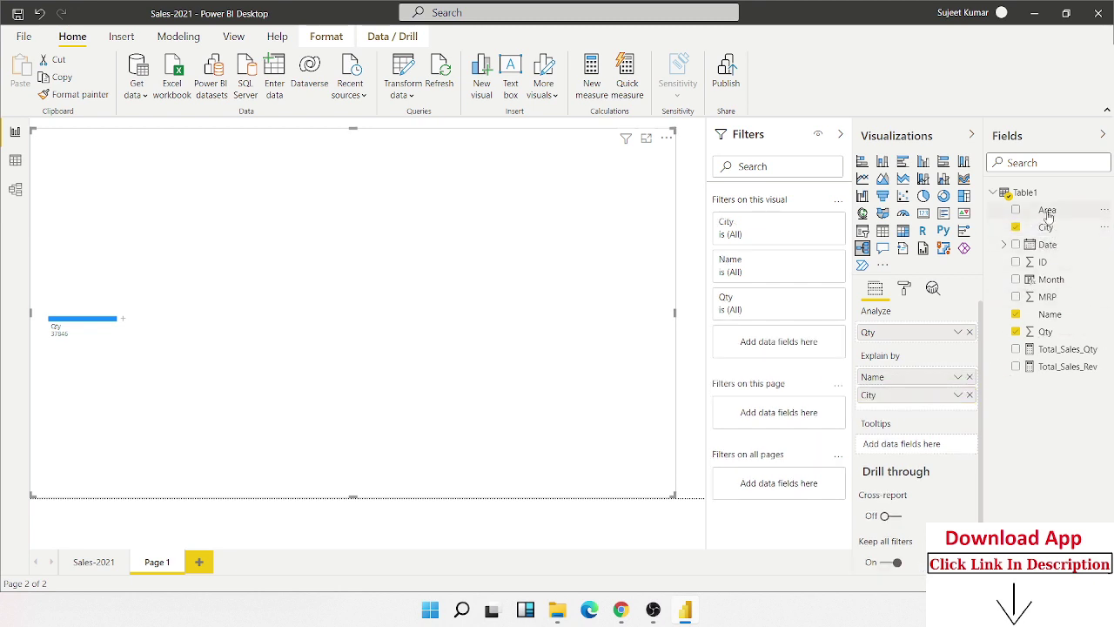
mouse_move(1047, 209)
left_mouse_down()
mouse_move(966, 415)
mouse_move(923, 411)
left_mouse_up()
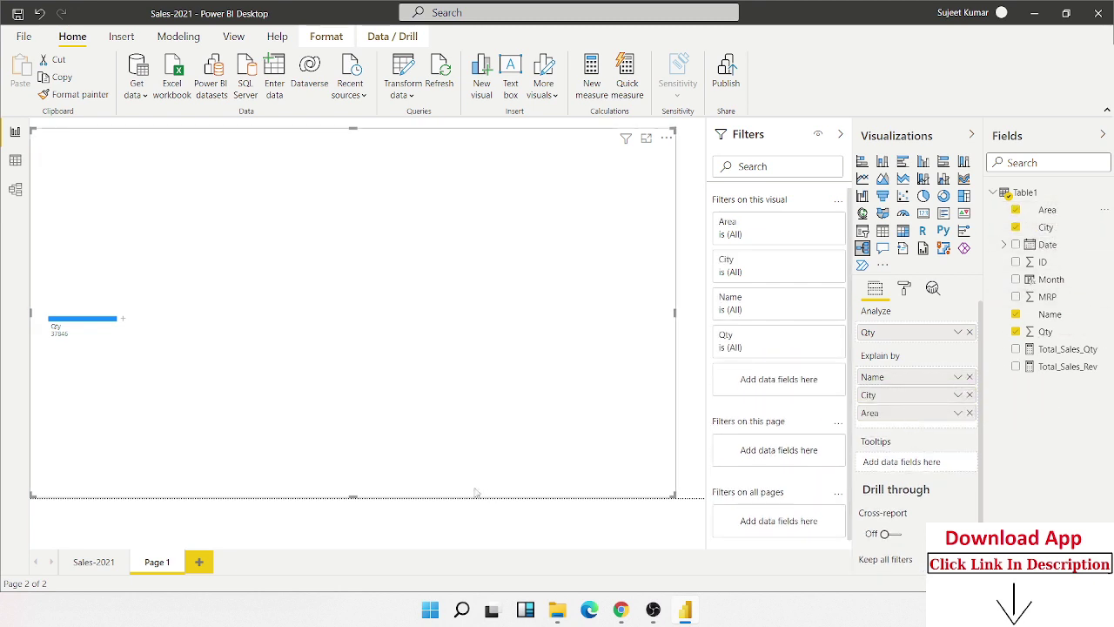
Split Qty by Name, Pankaj by City and Udaypur by Area, then collapse to the root
left_click(125, 324)
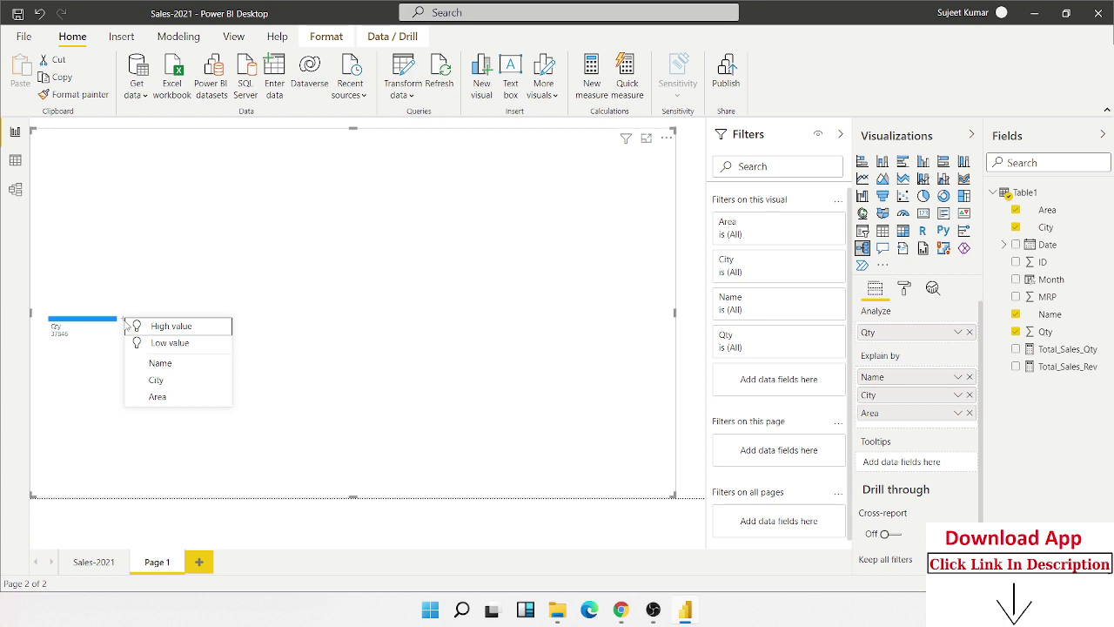
left_click(161, 363)
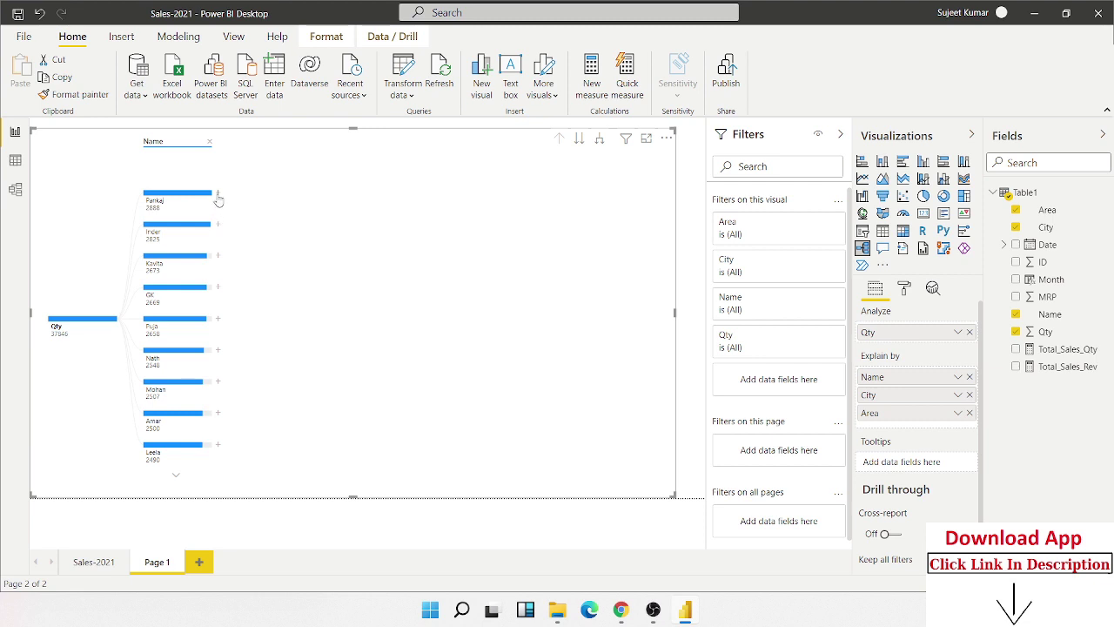
left_click(218, 194)
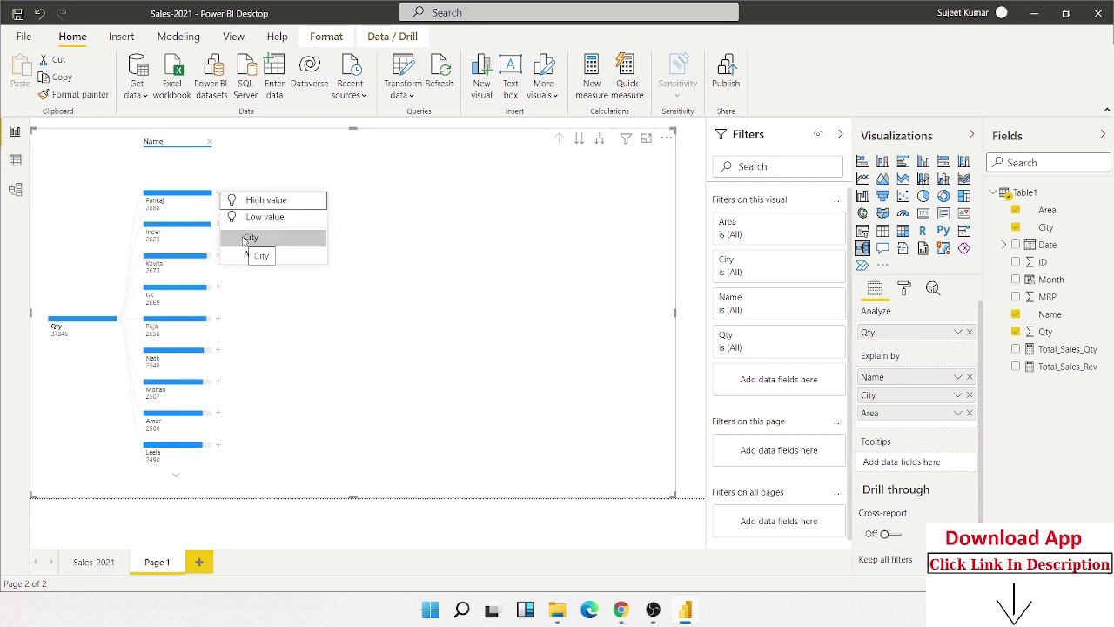
left_click(246, 238)
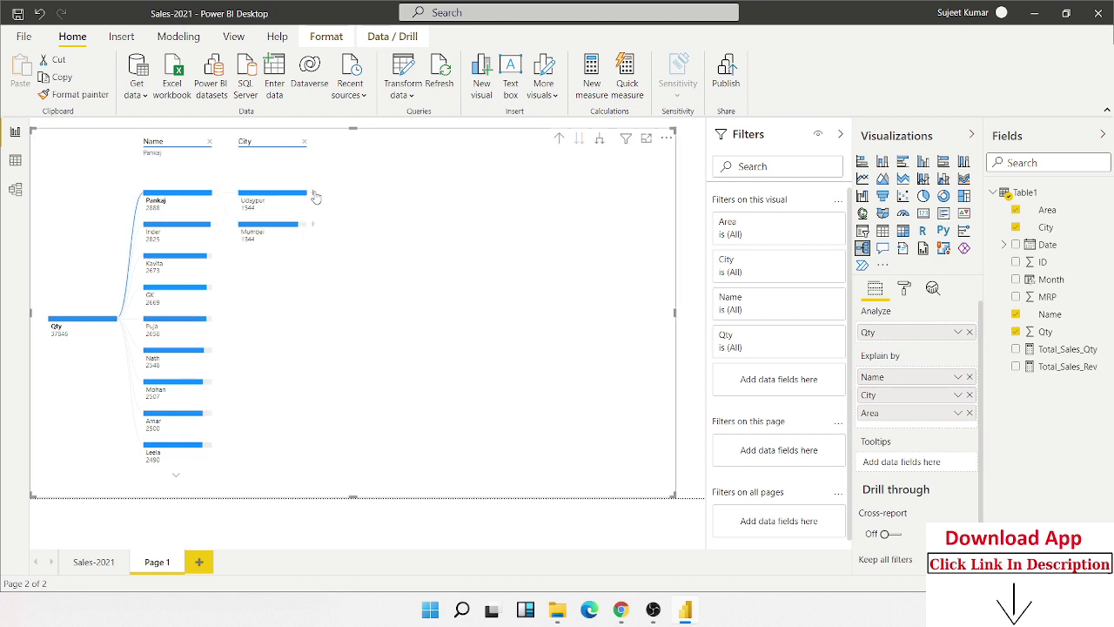
left_click(315, 193)
left_click(441, 348)
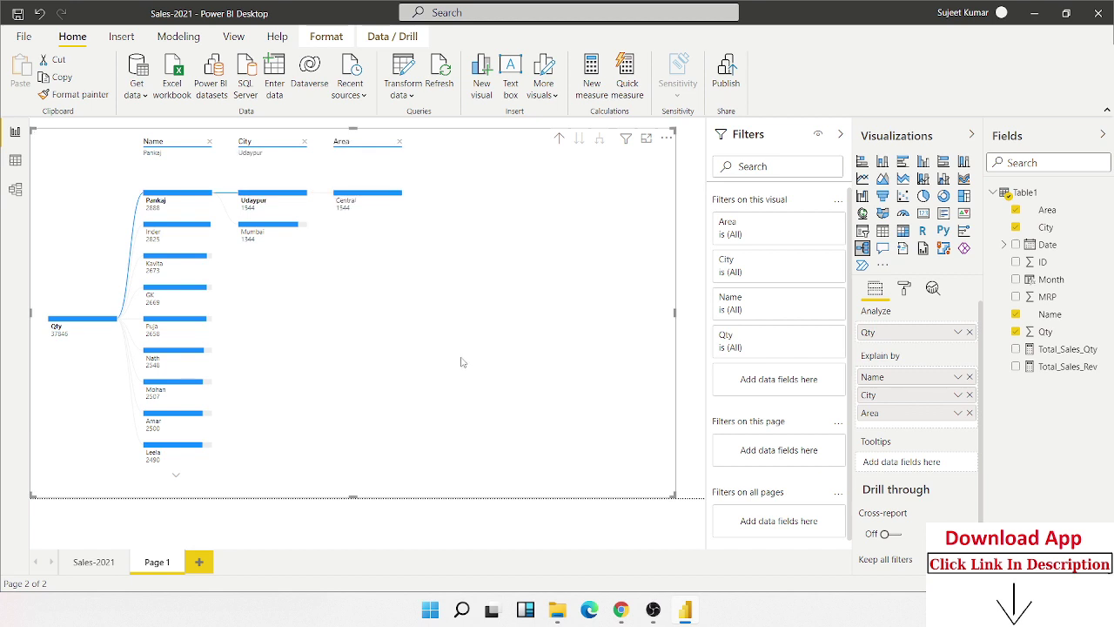
left_click(92, 322)
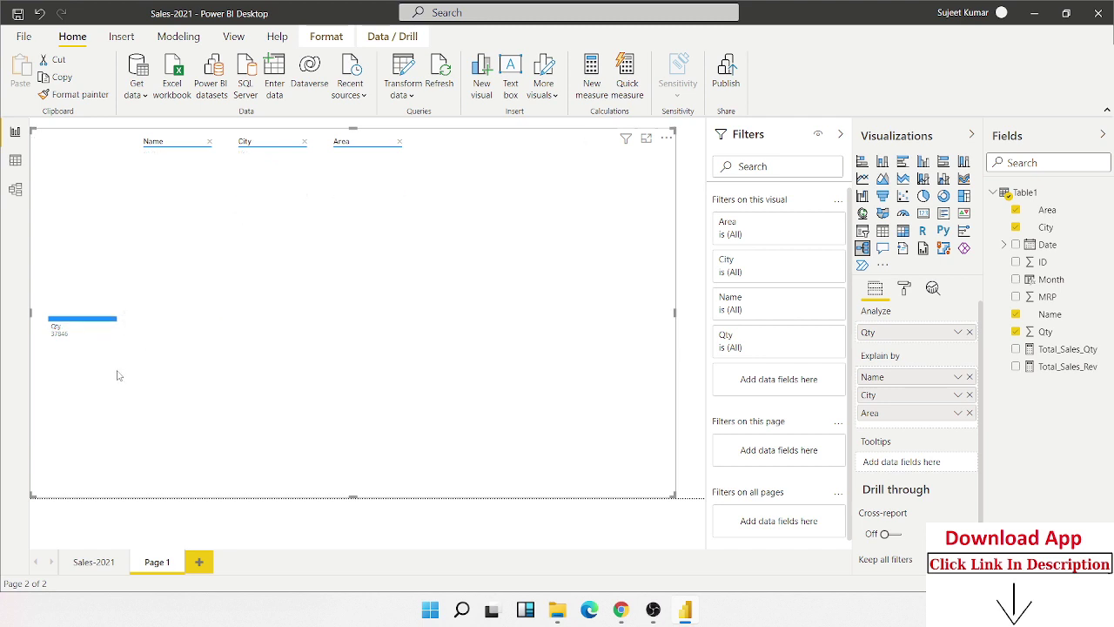
Re-expand Qty by name, explore Inder's Noida and Patna areas, then follow Puja's cities
left_click(103, 322)
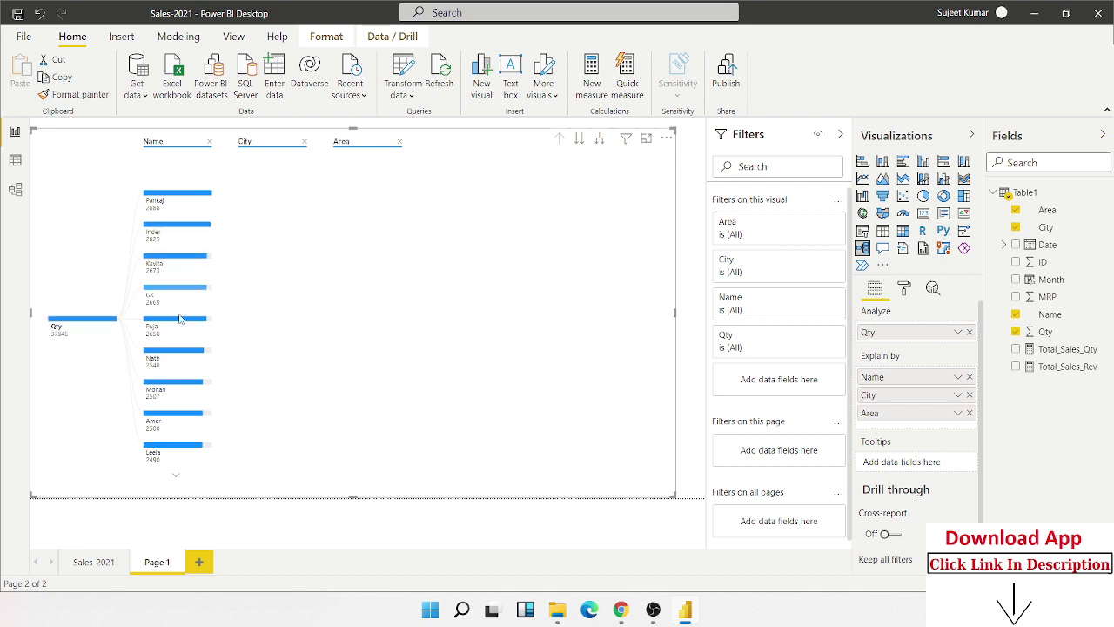
mouse_move(195, 452)
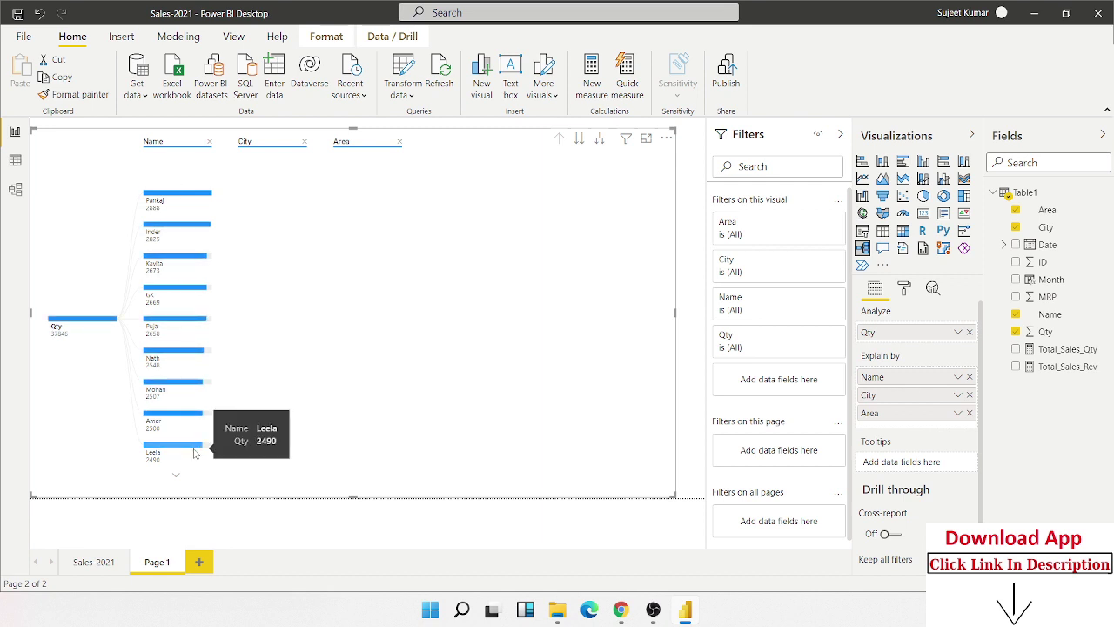
left_click(178, 226)
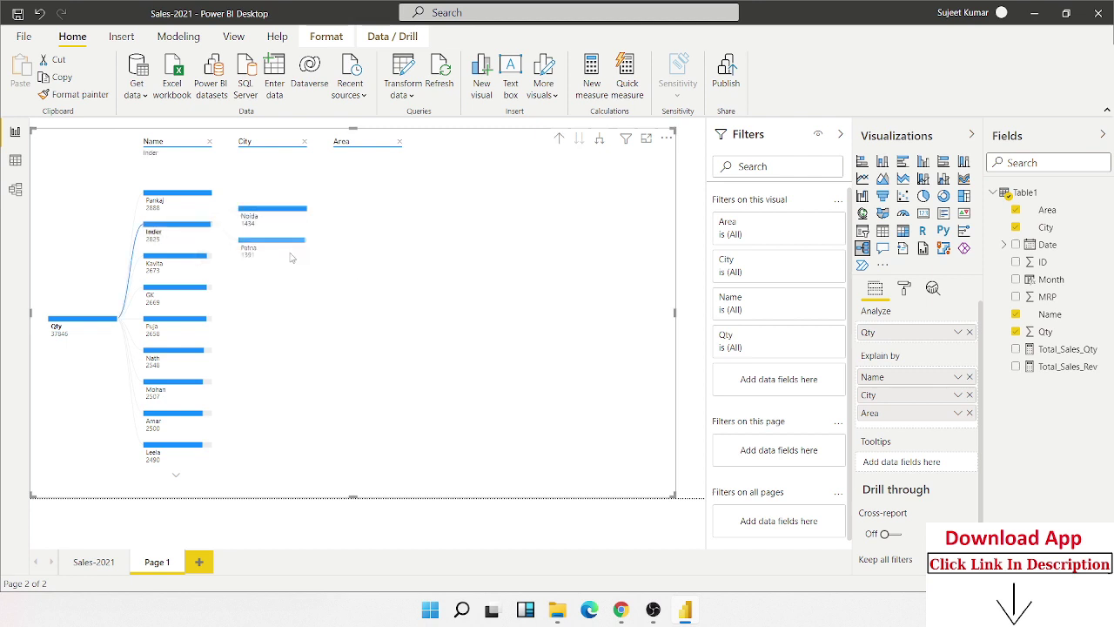
mouse_move(279, 245)
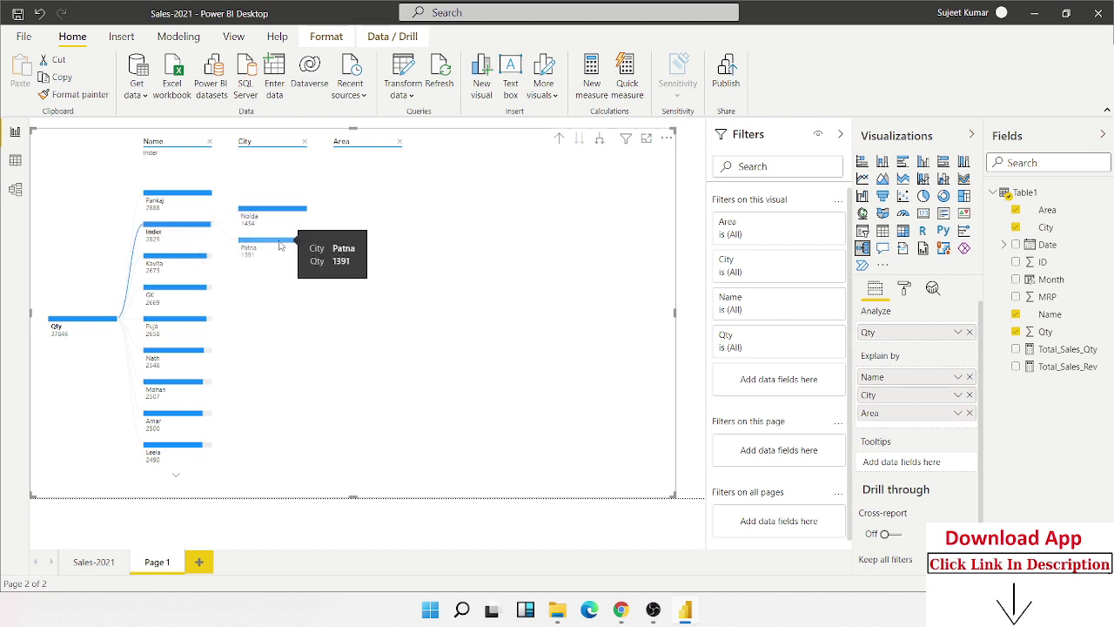
mouse_move(277, 216)
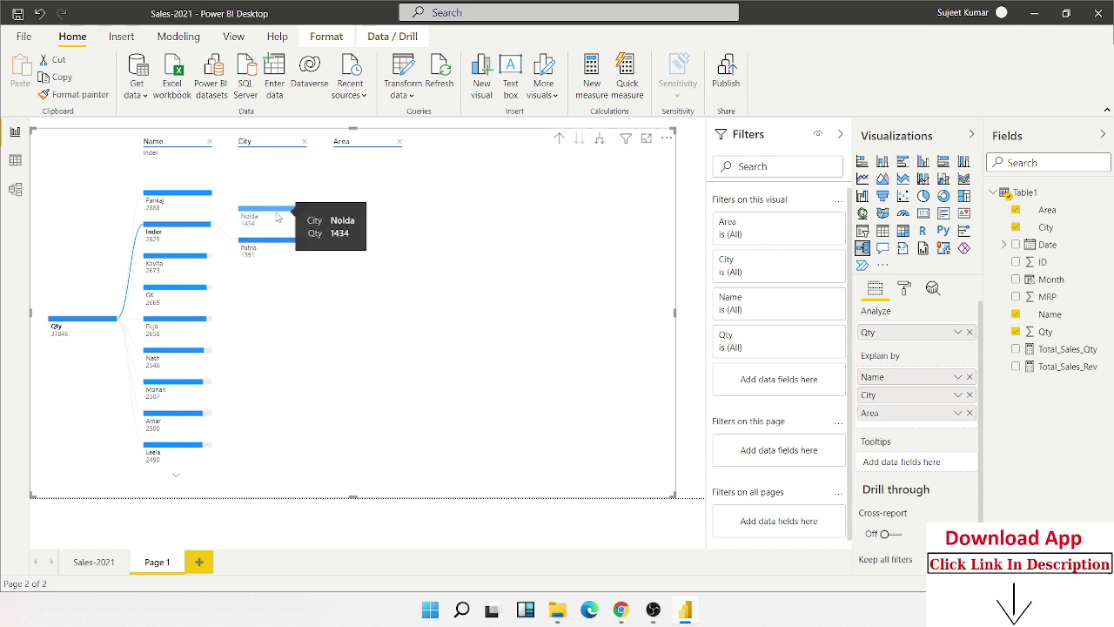
left_click(278, 215)
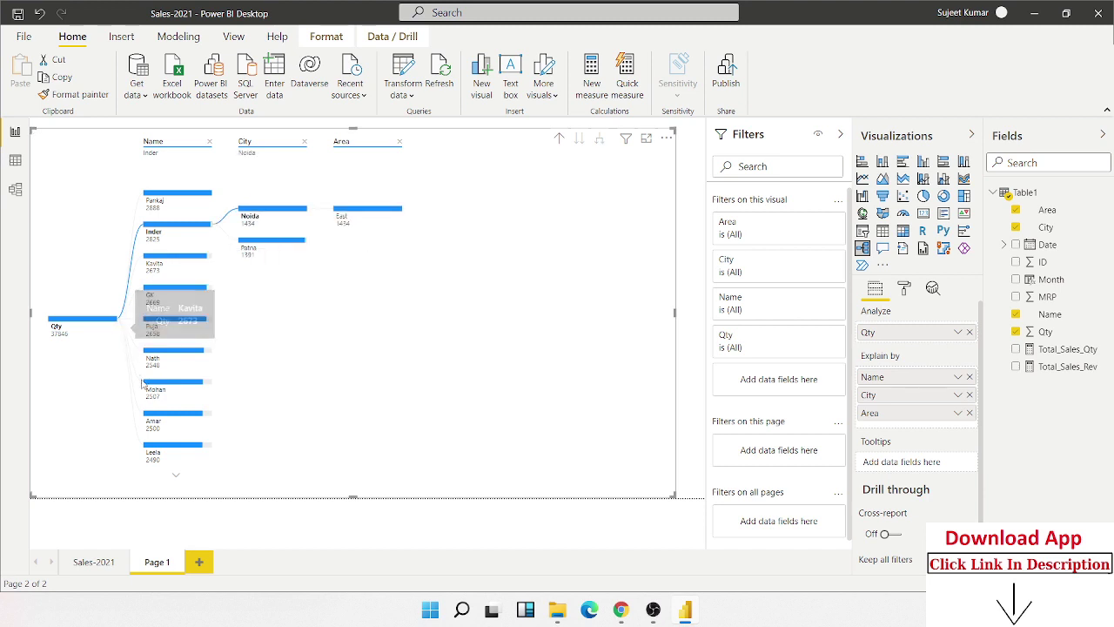
left_click(264, 244)
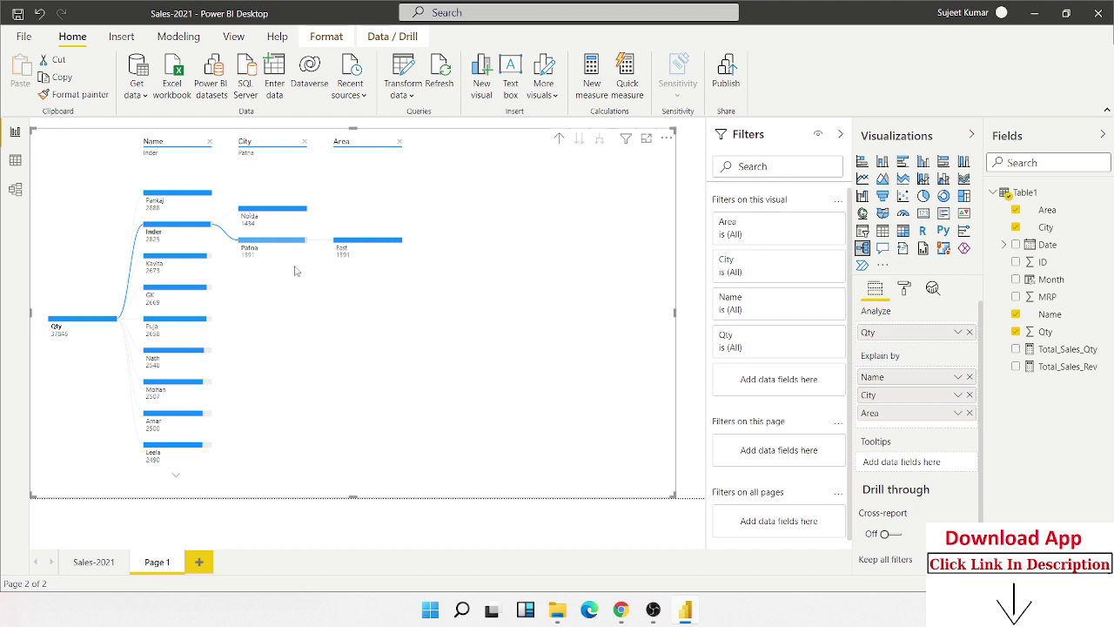
left_click(275, 216)
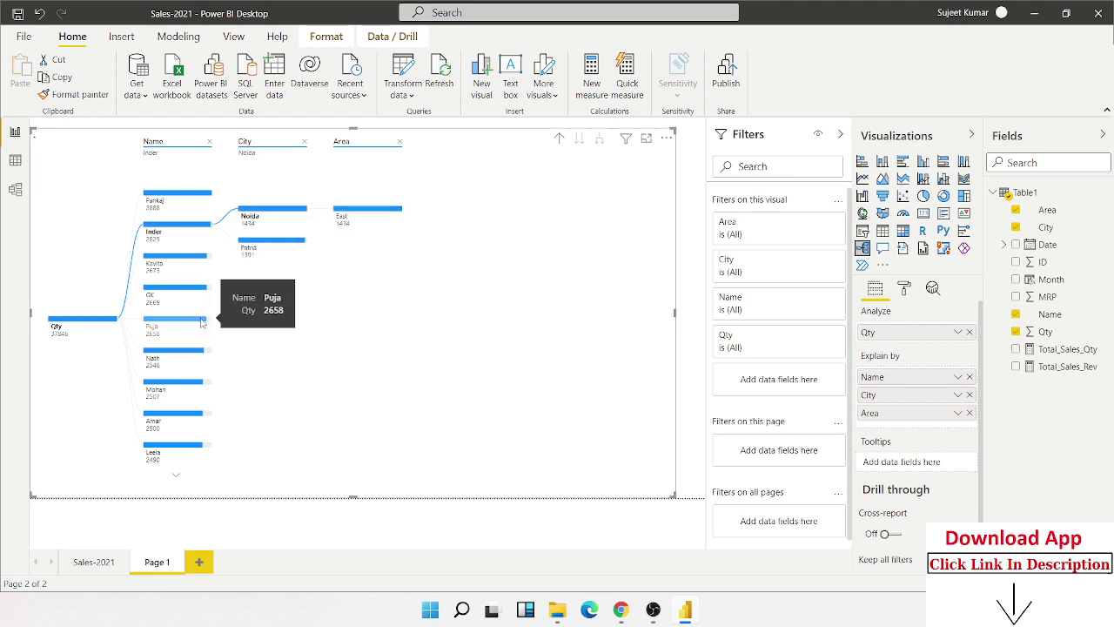
left_click(200, 322)
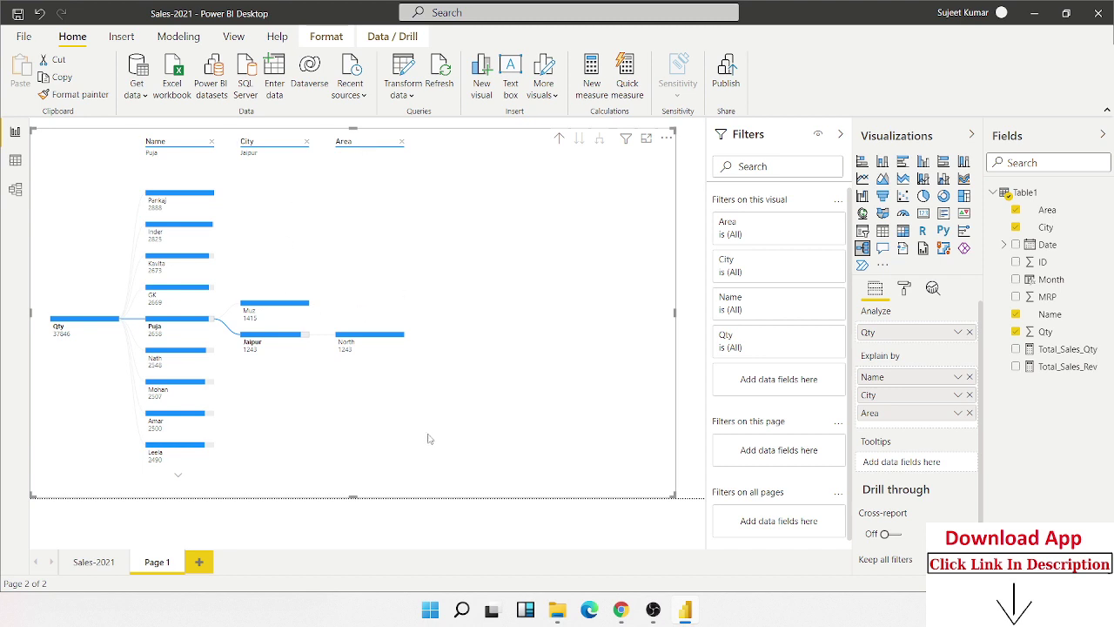
Remove the Area level and dismiss Muz's breakdown choices without picking one
left_click(404, 143)
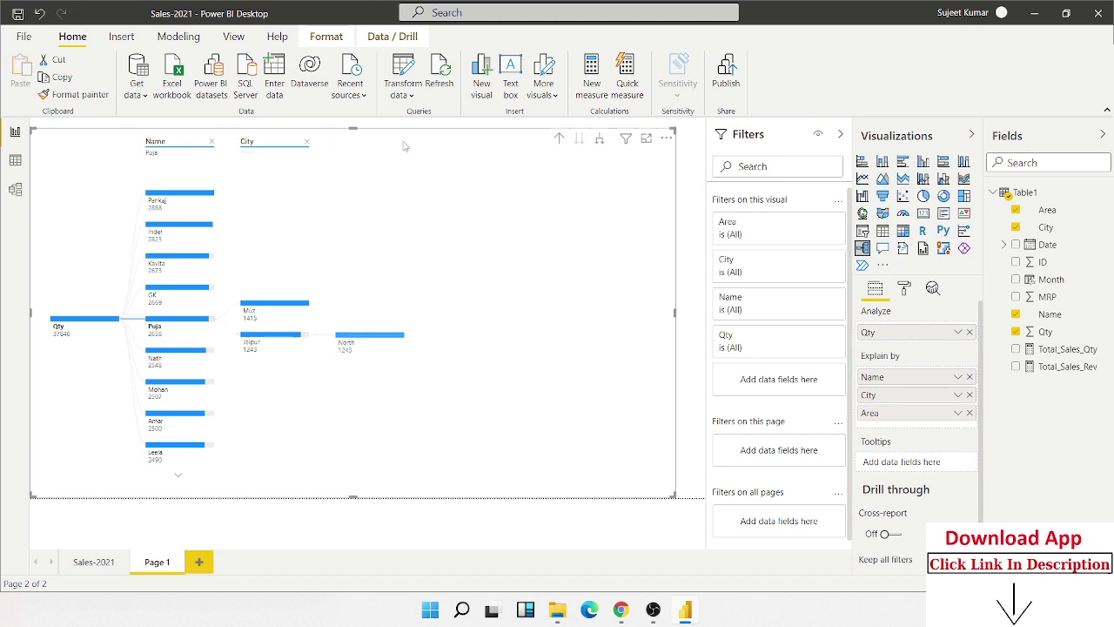
left_click(316, 308)
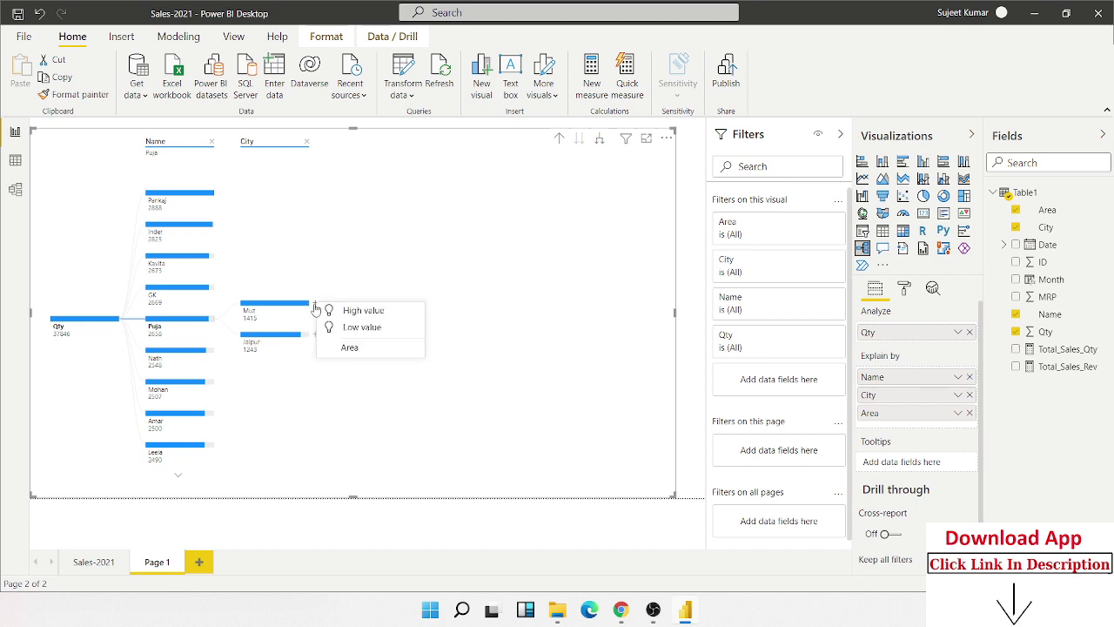
left_click(348, 404)
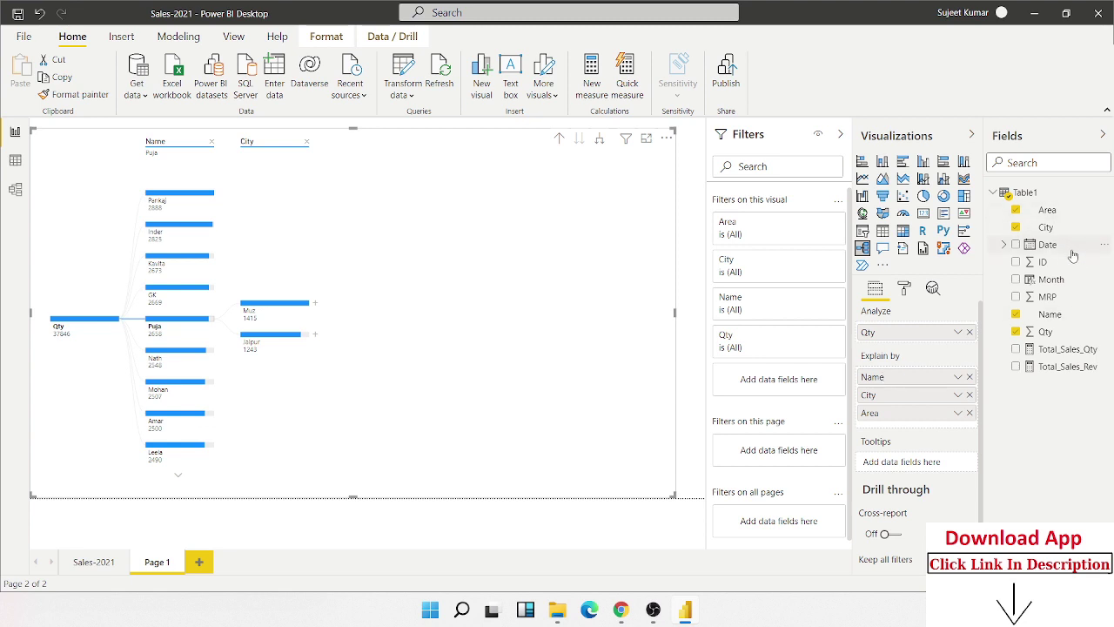
Add Date to Explain by and break Puja's Jaipur quantity down by Month
left_click_drag(1071, 247, 941, 433)
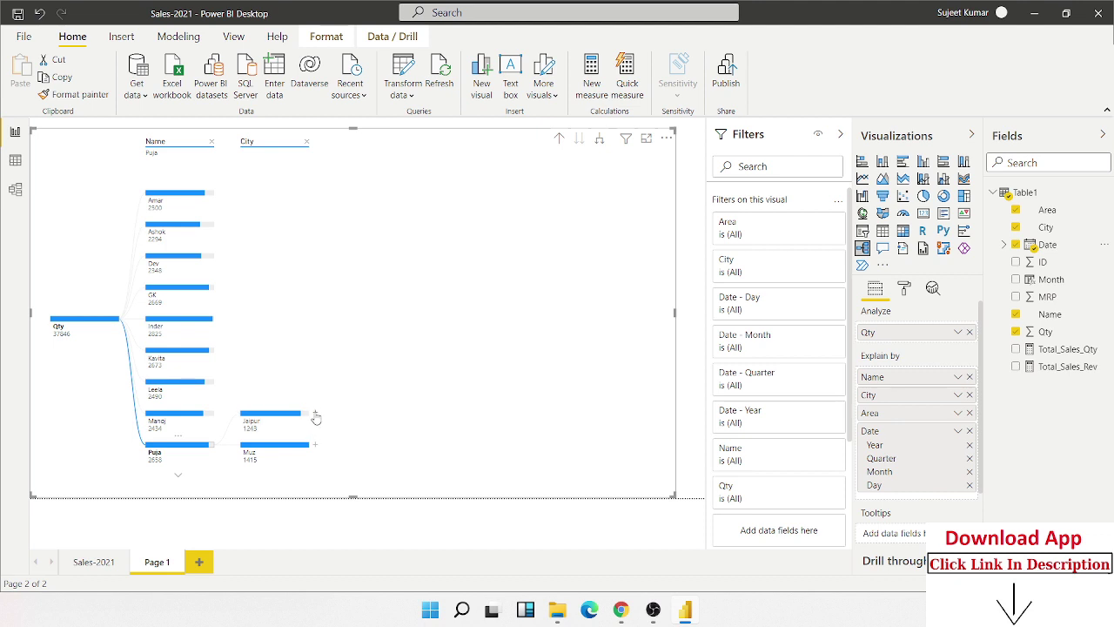
left_click(316, 416)
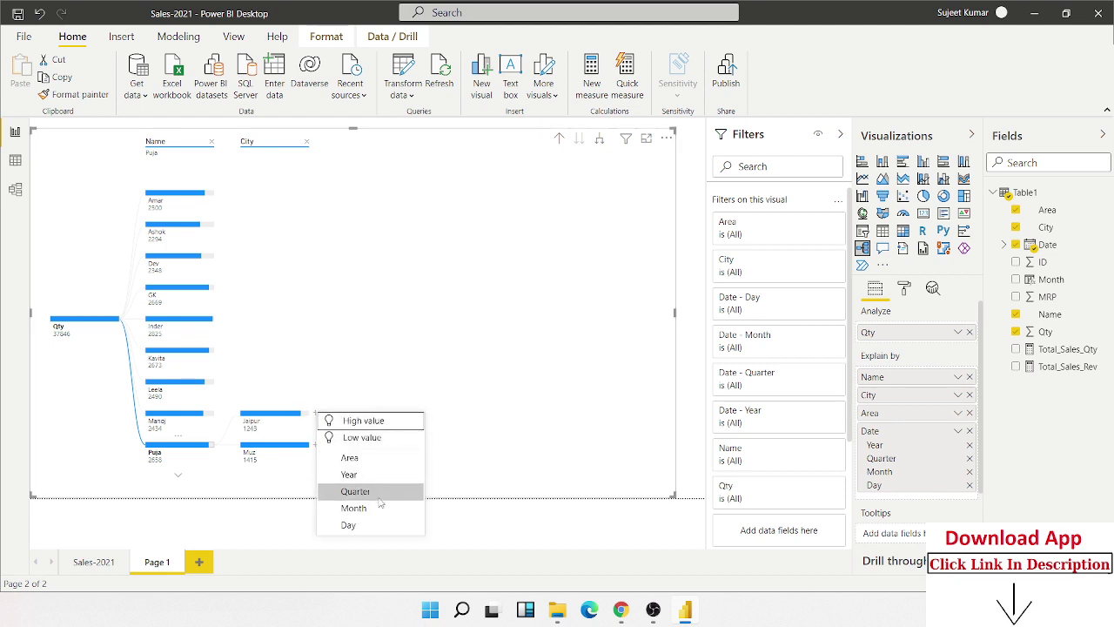
left_click(354, 520)
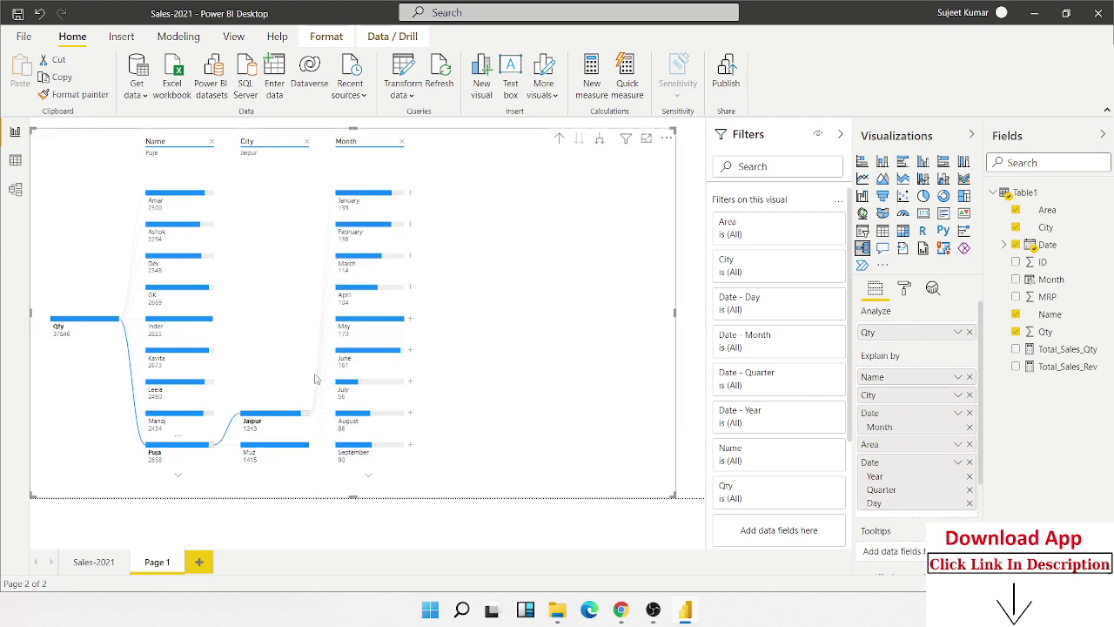
Break January down by Day, then show the daily breakdowns for March and April
left_click(412, 193)
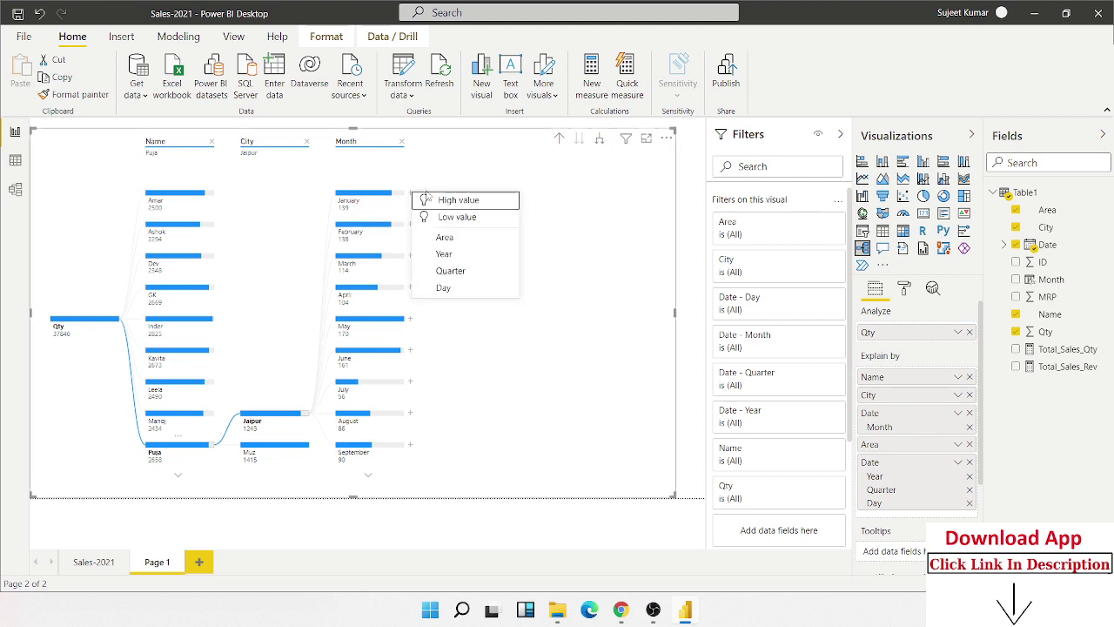
left_click(461, 288)
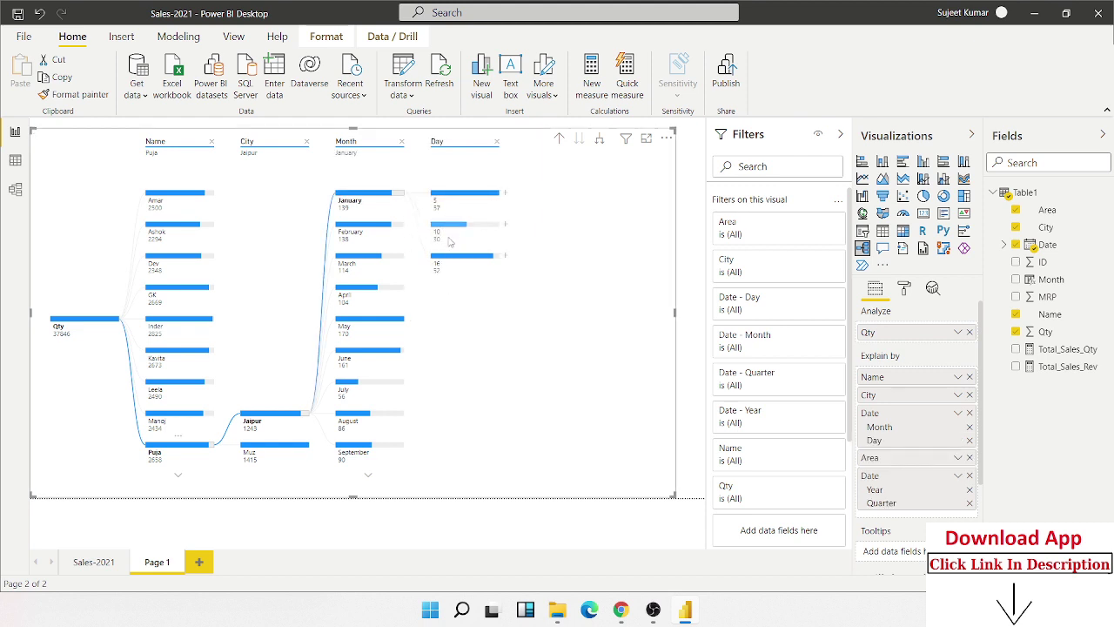
left_click(386, 265)
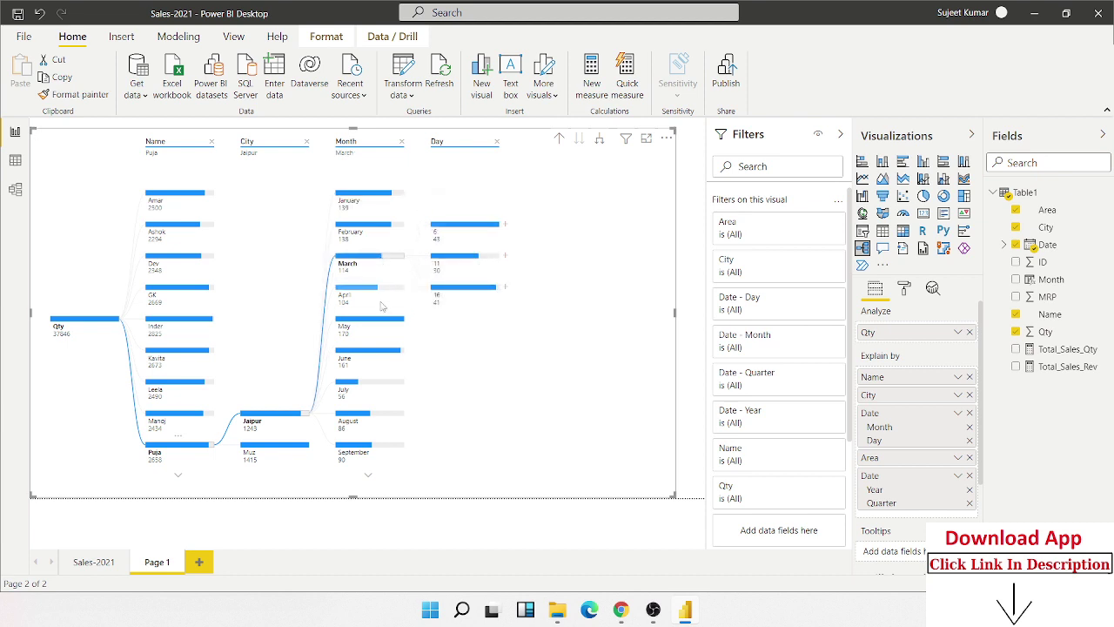
left_click(380, 292)
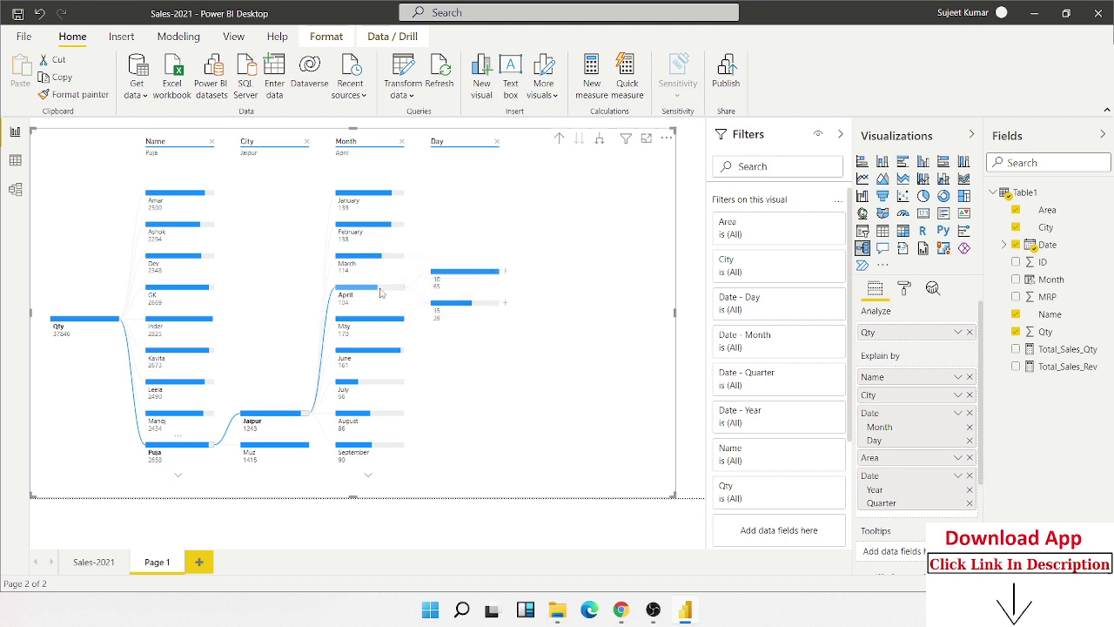